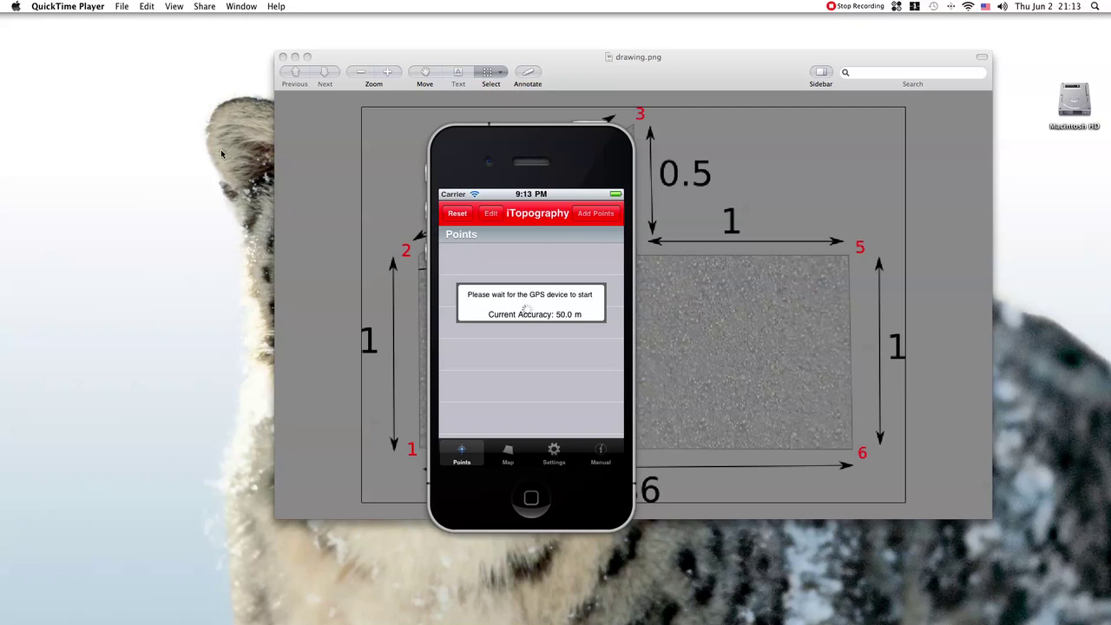
# Move the phone simulator left to show the six-point polygon drawing in Preview.
pyautogui.moveTo(516, 142)
pyautogui.mouseDown()
pyautogui.moveTo(182, 154)
pyautogui.moveTo(272, 161)
pyautogui.mouseUp()
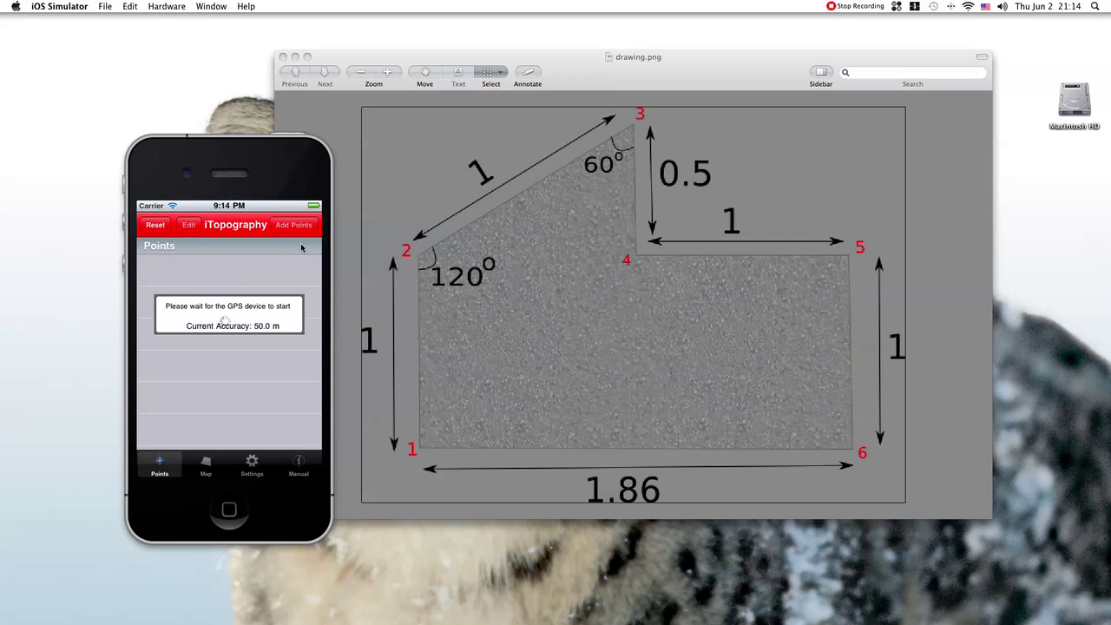
# Turn the GPS device off in Settings and create the dummy Point 1 (0.00 m, 0.0).
pyautogui.moveTo(251, 176); pyautogui.dragTo(535, 173)
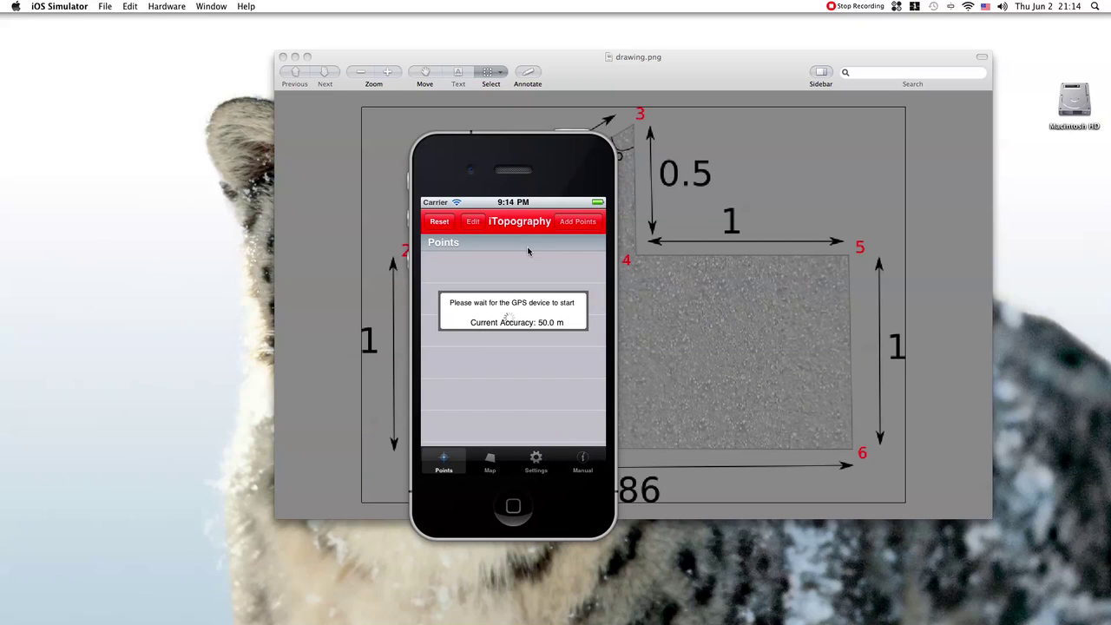
pyautogui.click(537, 461)
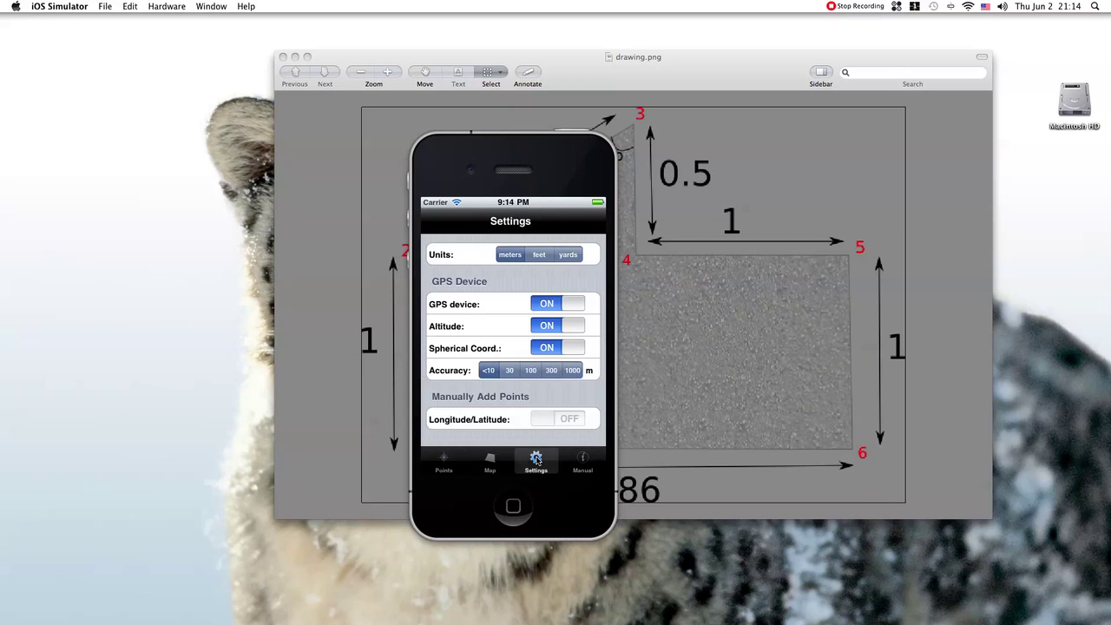
pyautogui.click(570, 304)
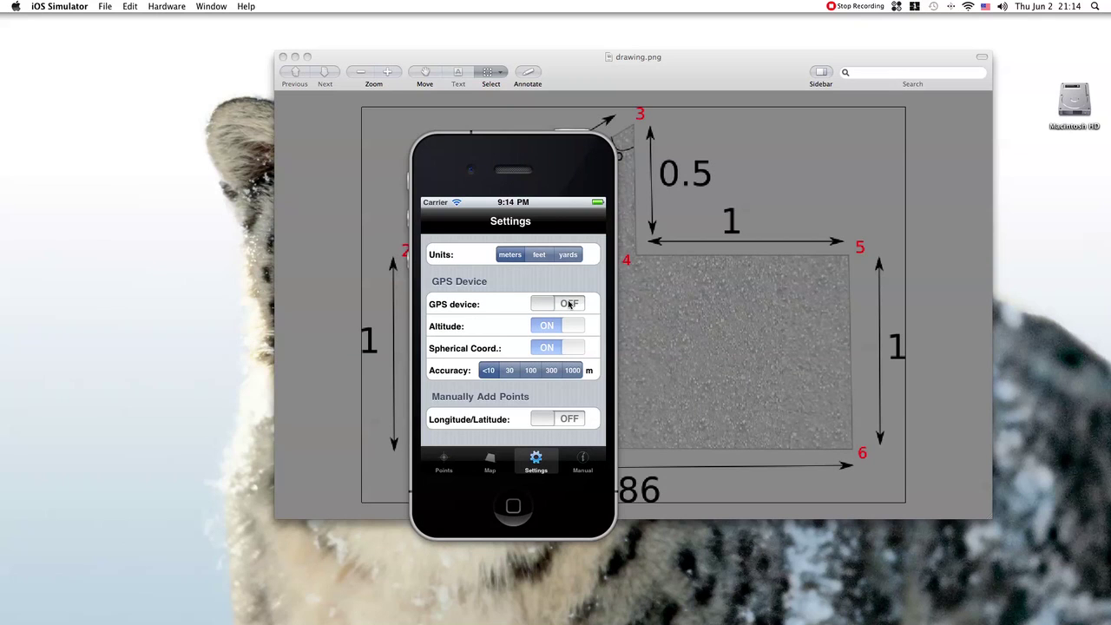
pyautogui.click(444, 463)
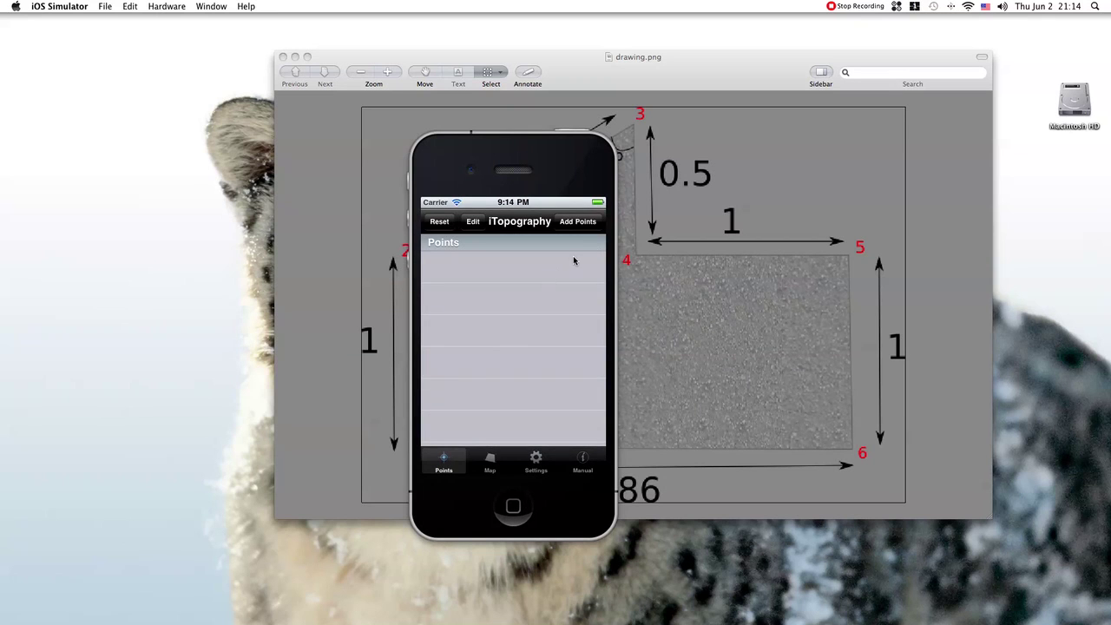
pyautogui.click(585, 226)
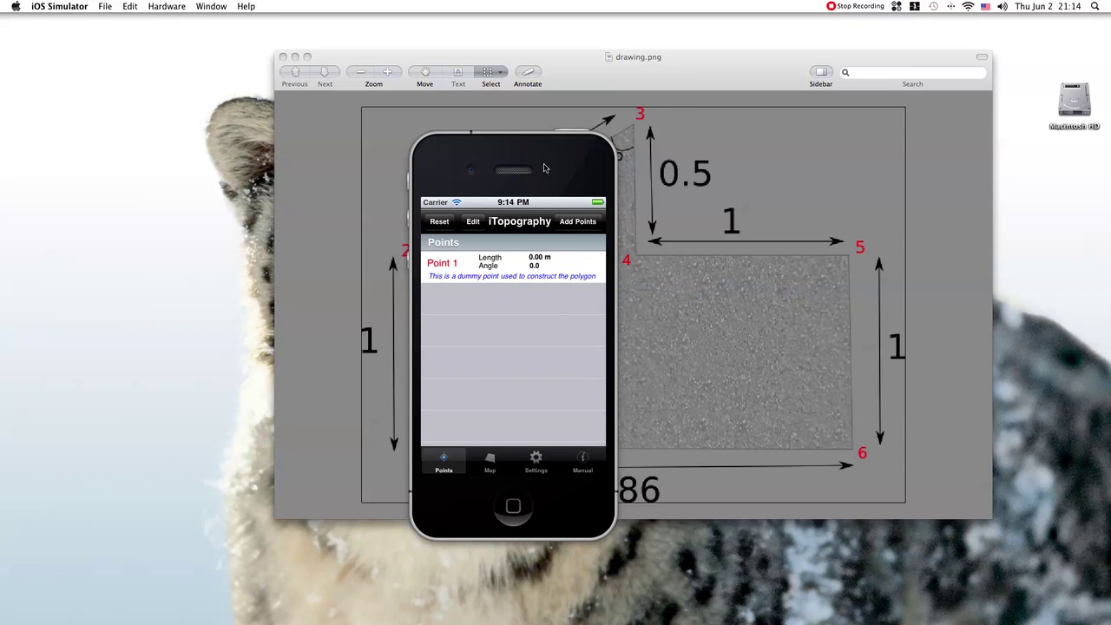
pyautogui.moveTo(545, 168); pyautogui.dragTo(295, 170)
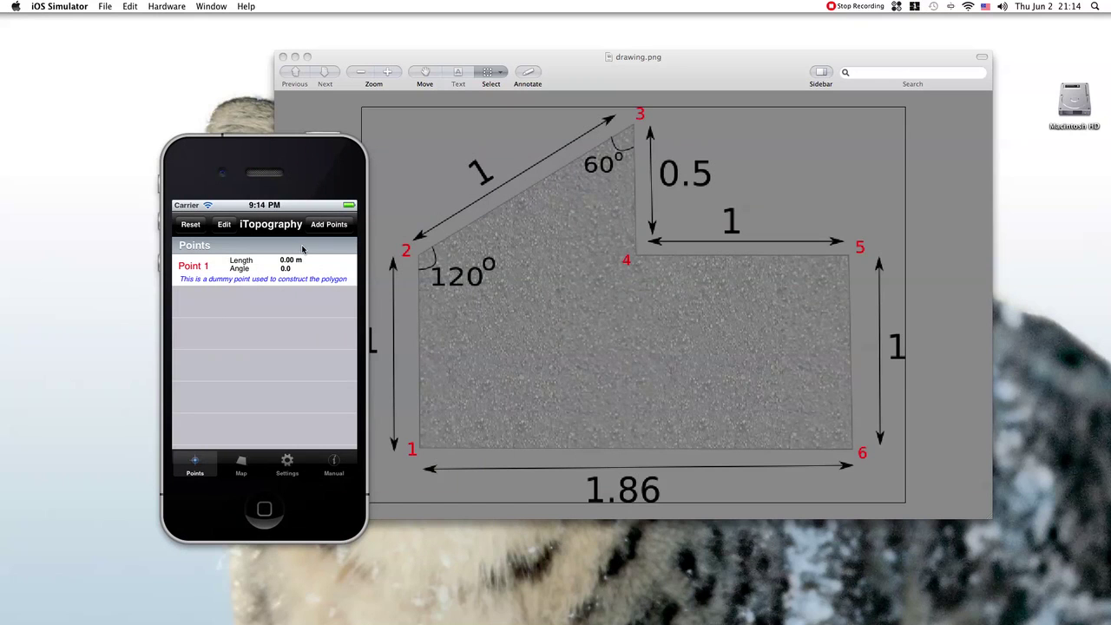
# Add Point 2 positioned Right with length 1 and angle 90.
pyautogui.click(327, 225)
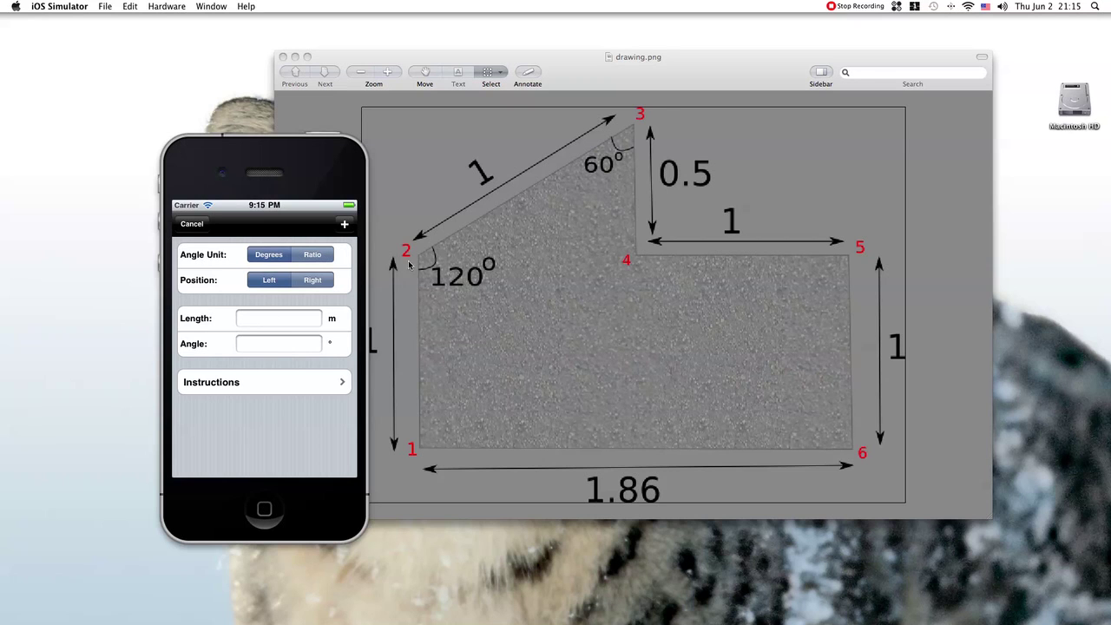
pyautogui.moveTo(298, 164); pyautogui.dragTo(271, 163)
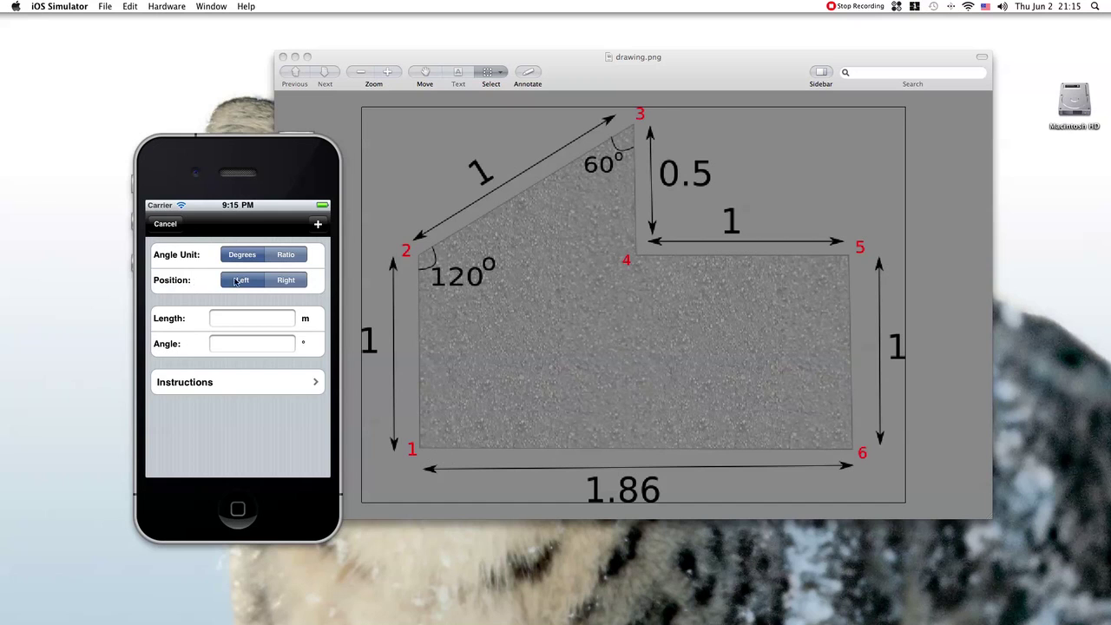
pyautogui.click(286, 279)
pyautogui.click(230, 319)
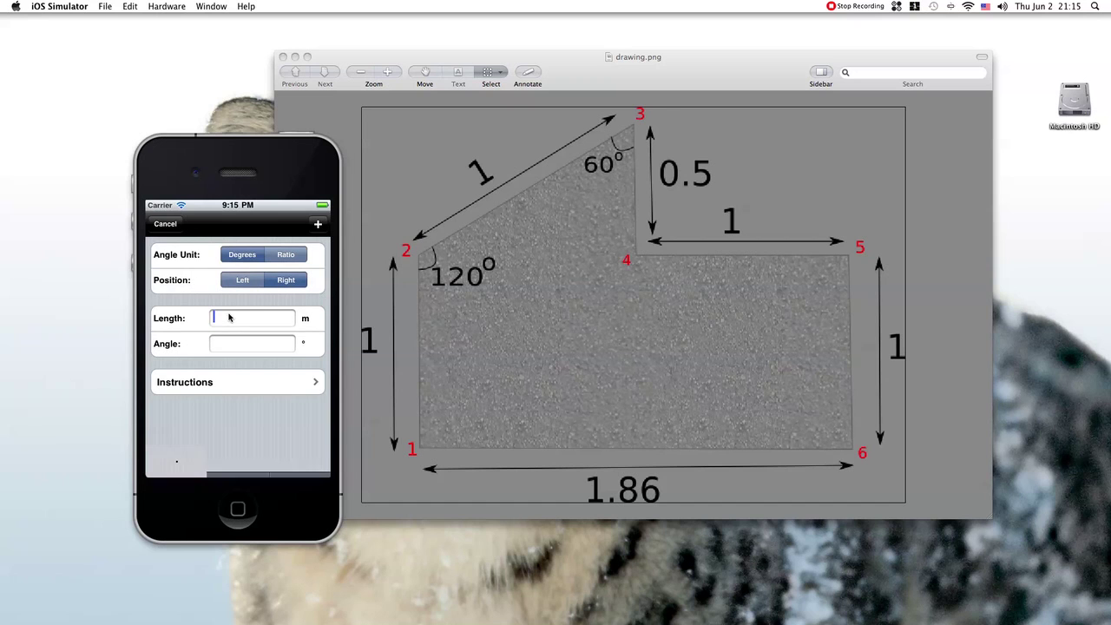
pyautogui.click(178, 367)
pyautogui.click(225, 347)
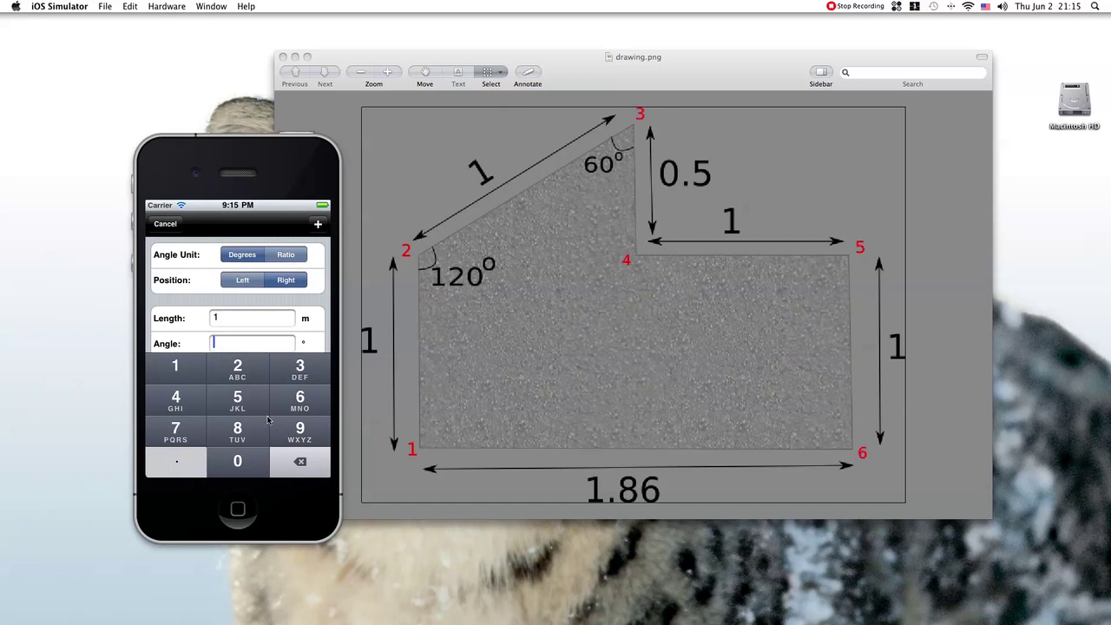
pyautogui.click(277, 427)
pyautogui.click(239, 461)
pyautogui.click(318, 225)
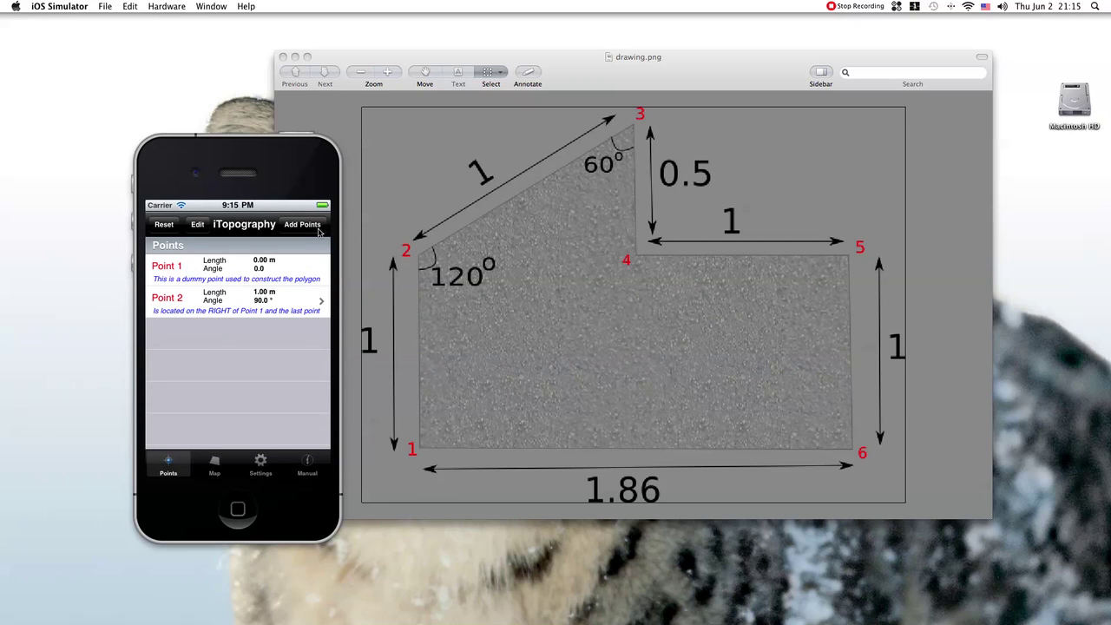
# Add Point 3 on the right with length 1 m and angle 120°.
pyautogui.click(304, 228)
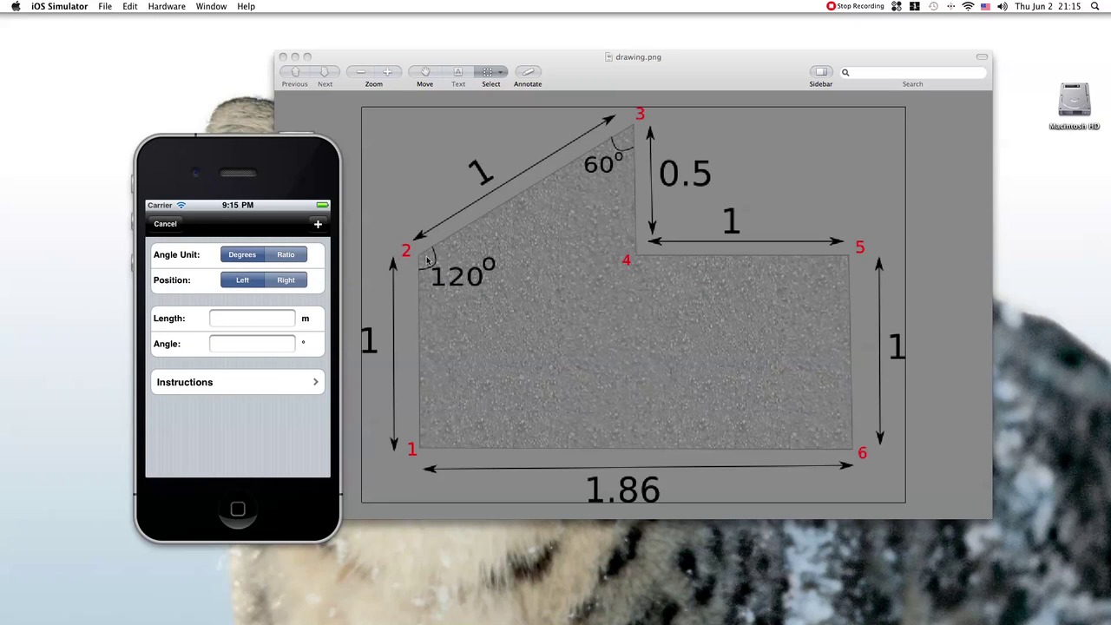
pyautogui.click(293, 278)
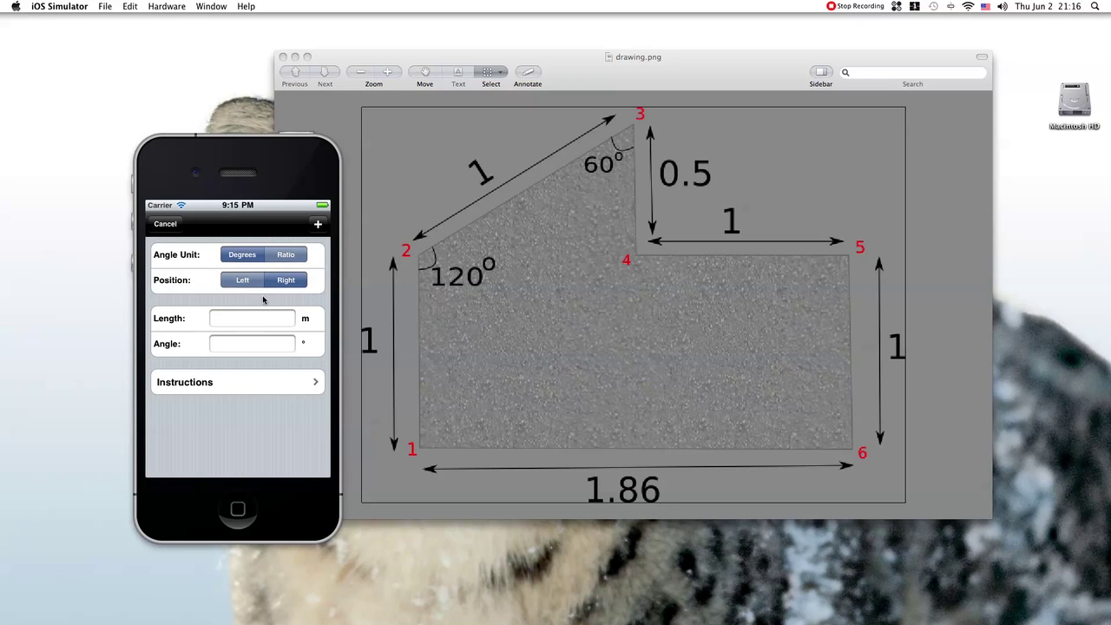
pyautogui.click(249, 323)
pyautogui.click(176, 368)
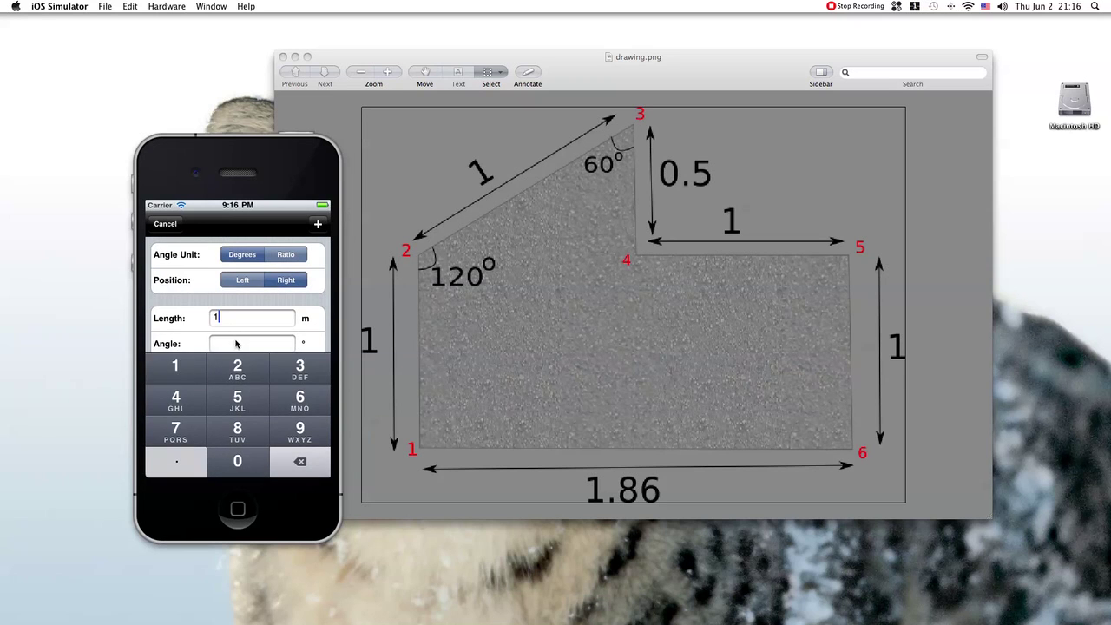
pyautogui.click(239, 344)
pyautogui.click(174, 368)
pyautogui.click(237, 371)
pyautogui.click(237, 461)
pyautogui.click(318, 225)
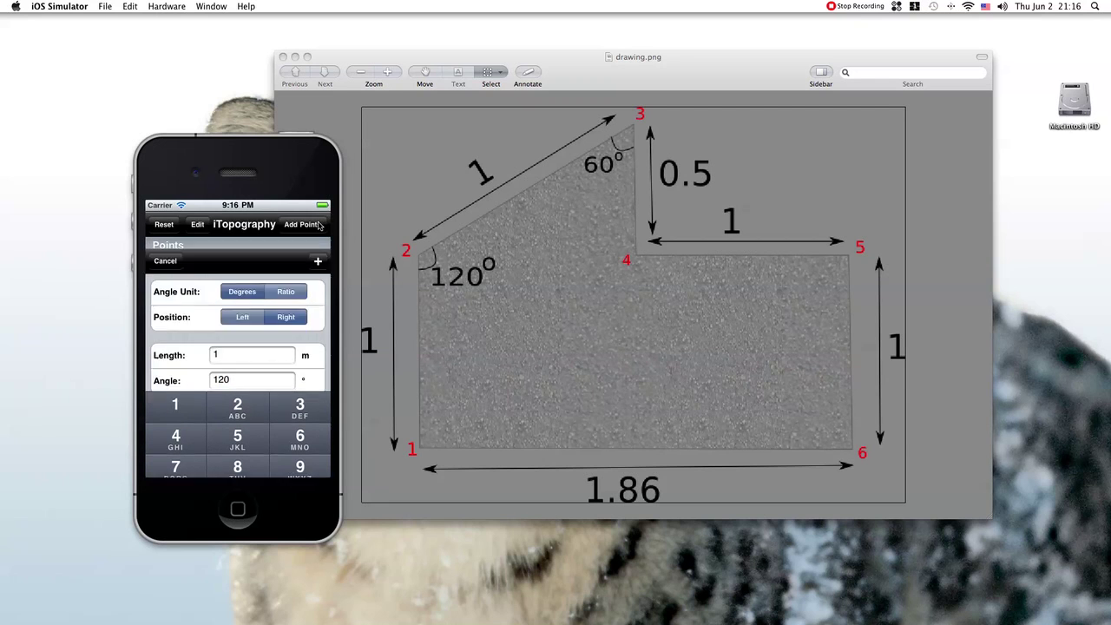
# Add Point 4 on the right with length 0.5 m and angle 60°.
pyautogui.click(304, 227)
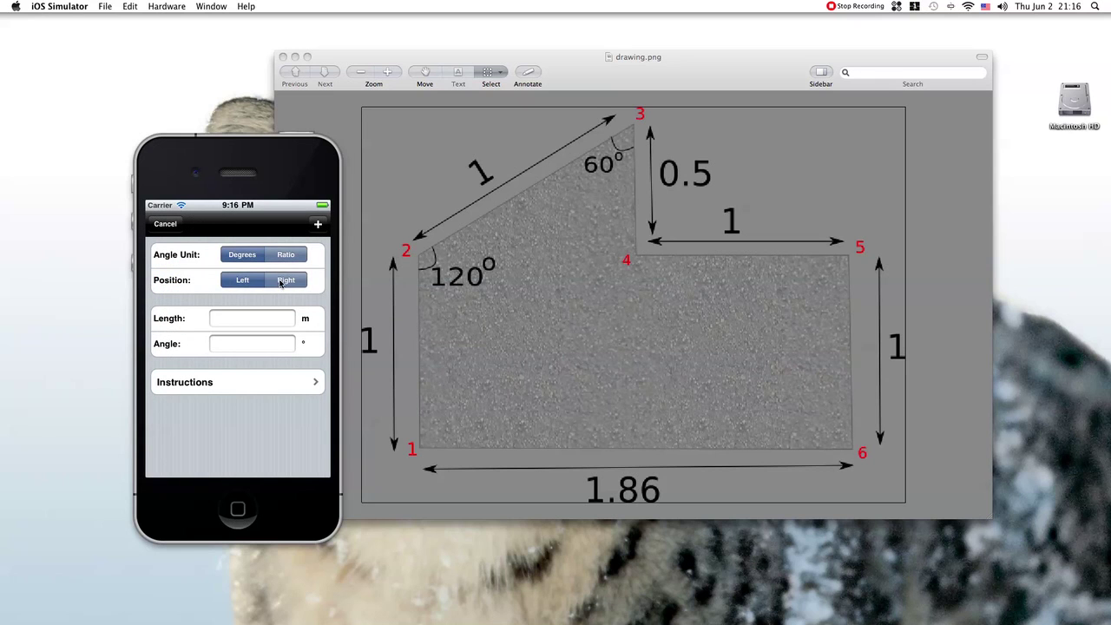
pyautogui.click(280, 282)
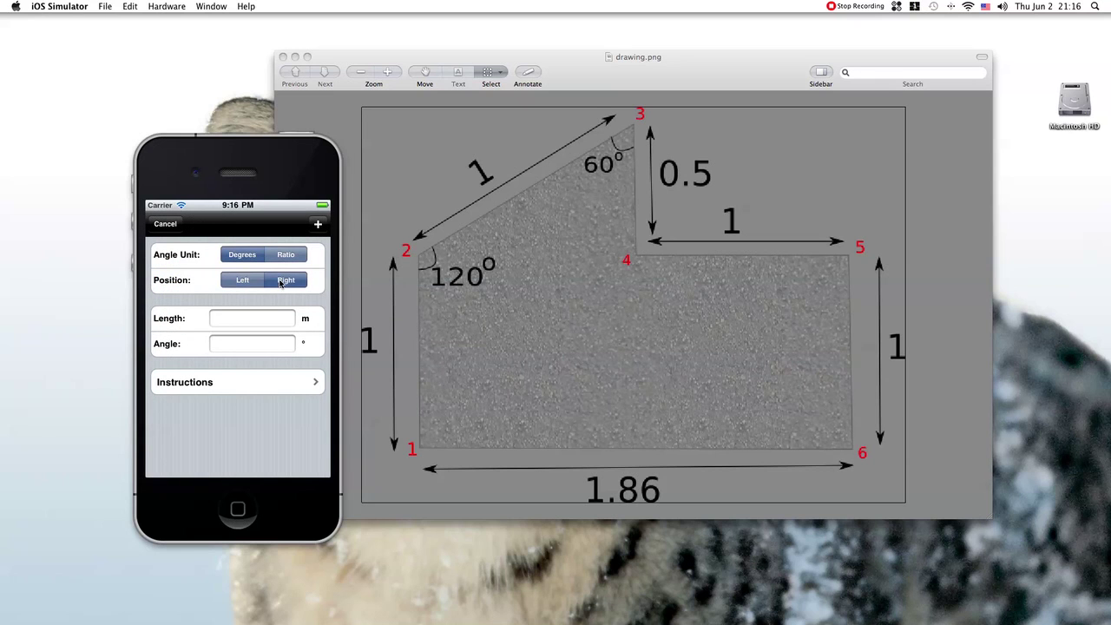
pyautogui.click(250, 319)
pyautogui.click(190, 469)
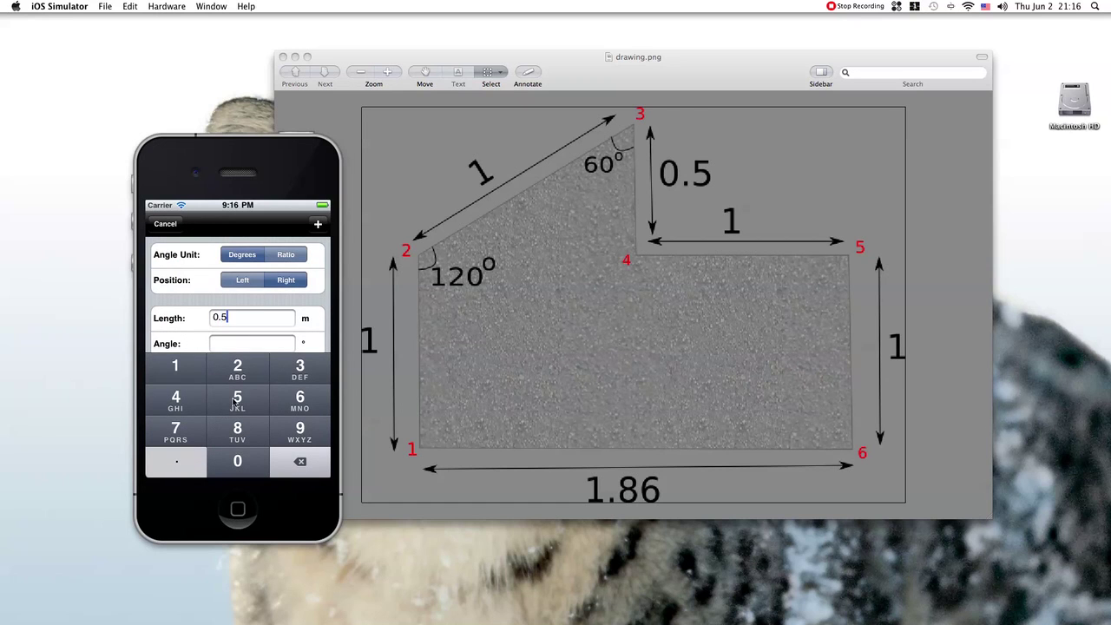
pyautogui.click(248, 342)
pyautogui.click(299, 399)
pyautogui.click(238, 461)
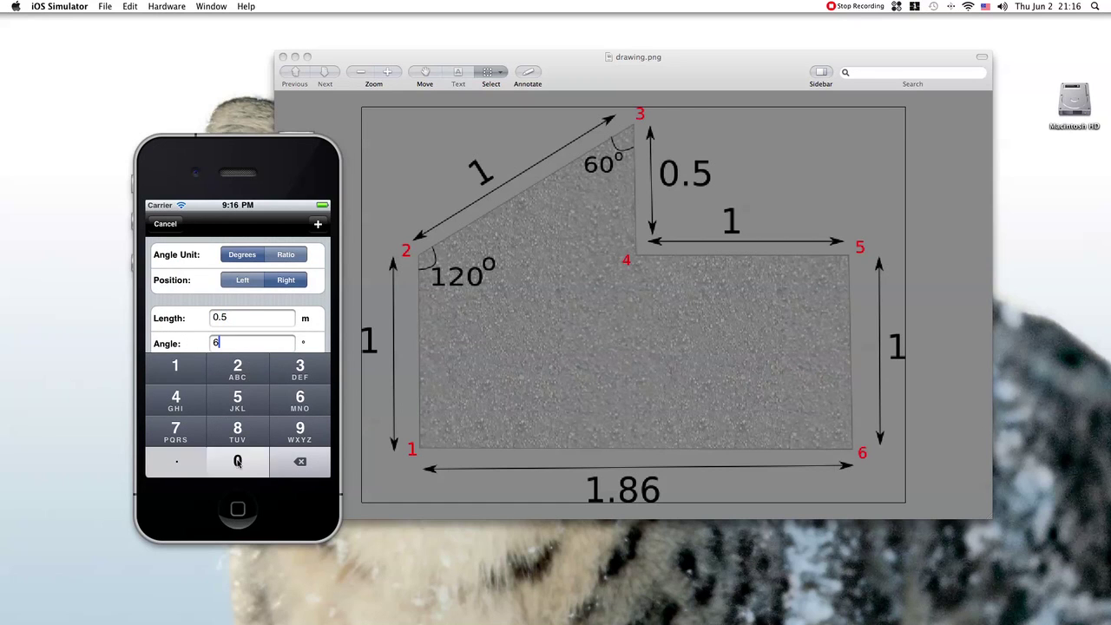
pyautogui.click(318, 224)
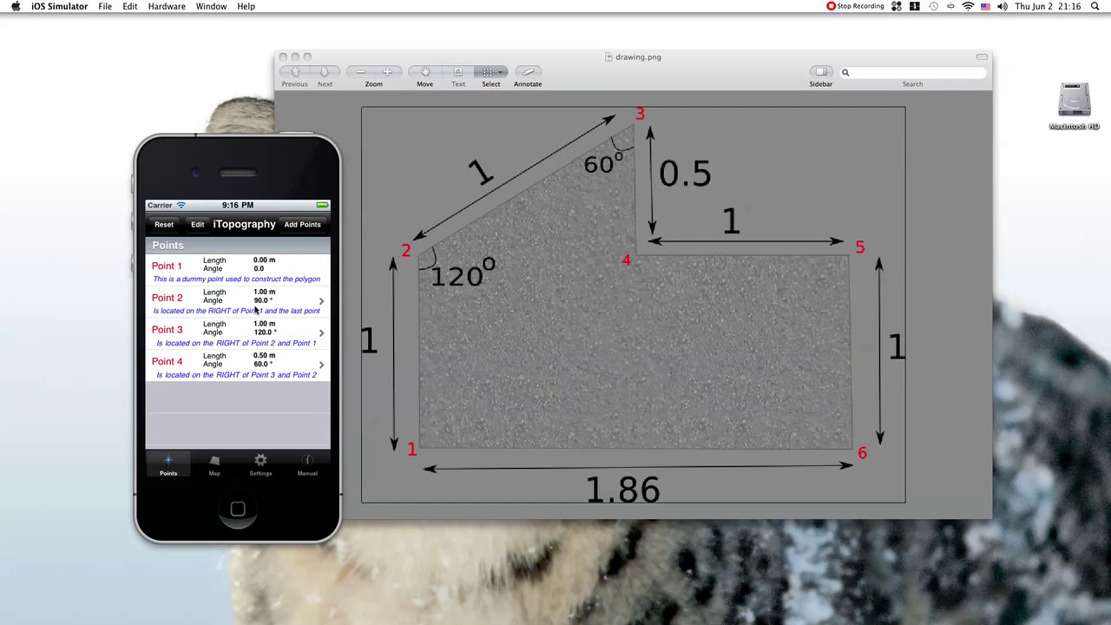
# Save Point 5 with Length 1 and Angle 90, positioned Left of Point 4.
pyautogui.click(296, 227)
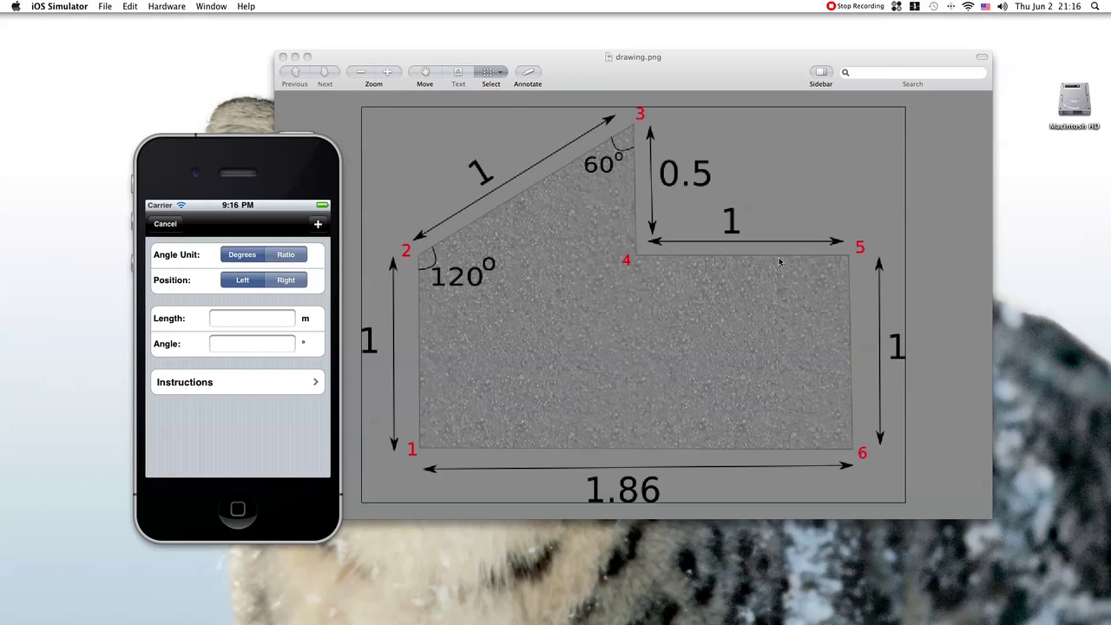
pyautogui.click(236, 318)
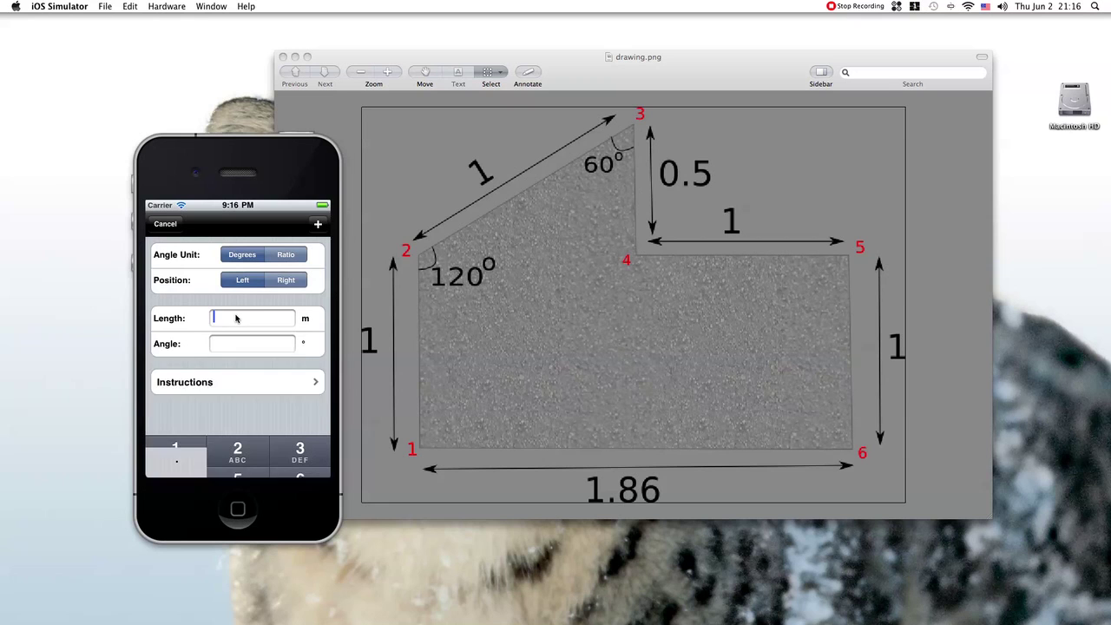
pyautogui.click(184, 368)
pyautogui.click(222, 346)
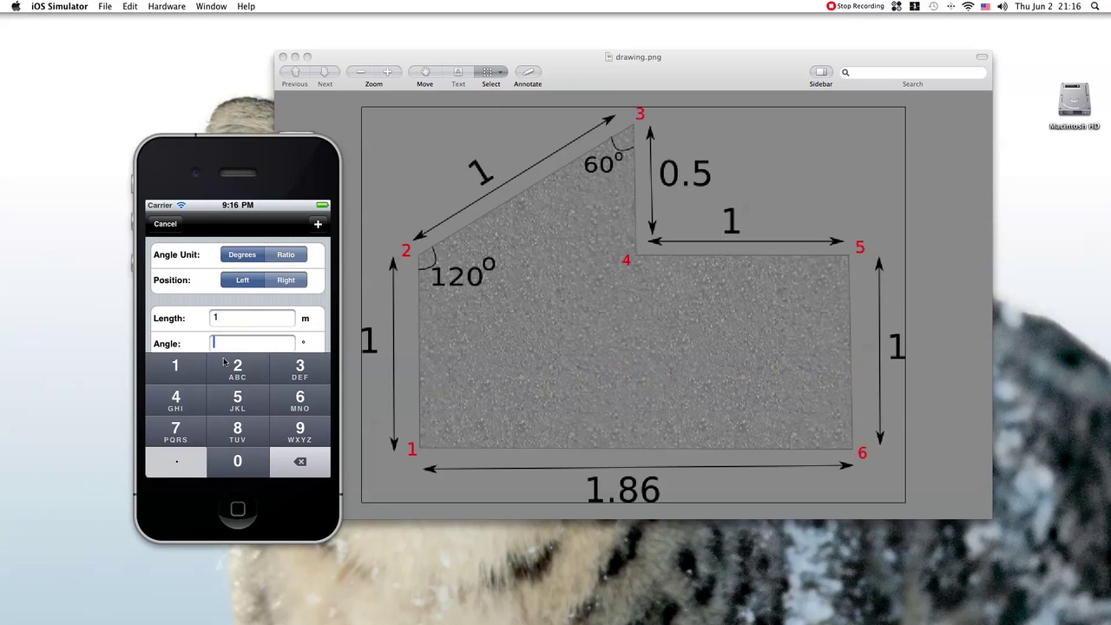
pyautogui.click(293, 430)
pyautogui.click(237, 461)
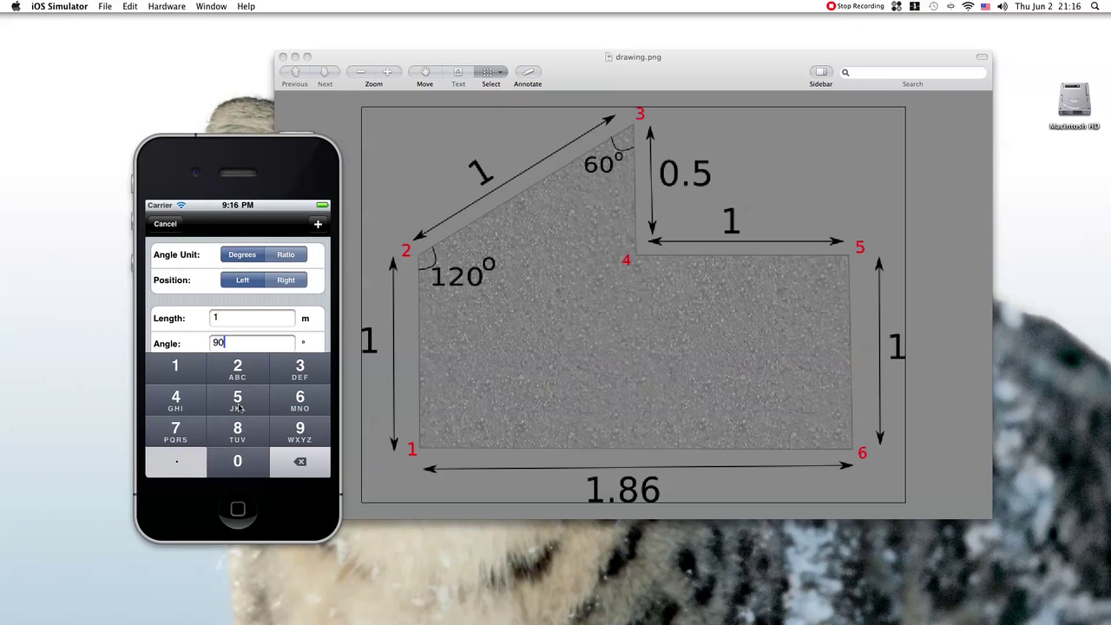
pyautogui.click(317, 224)
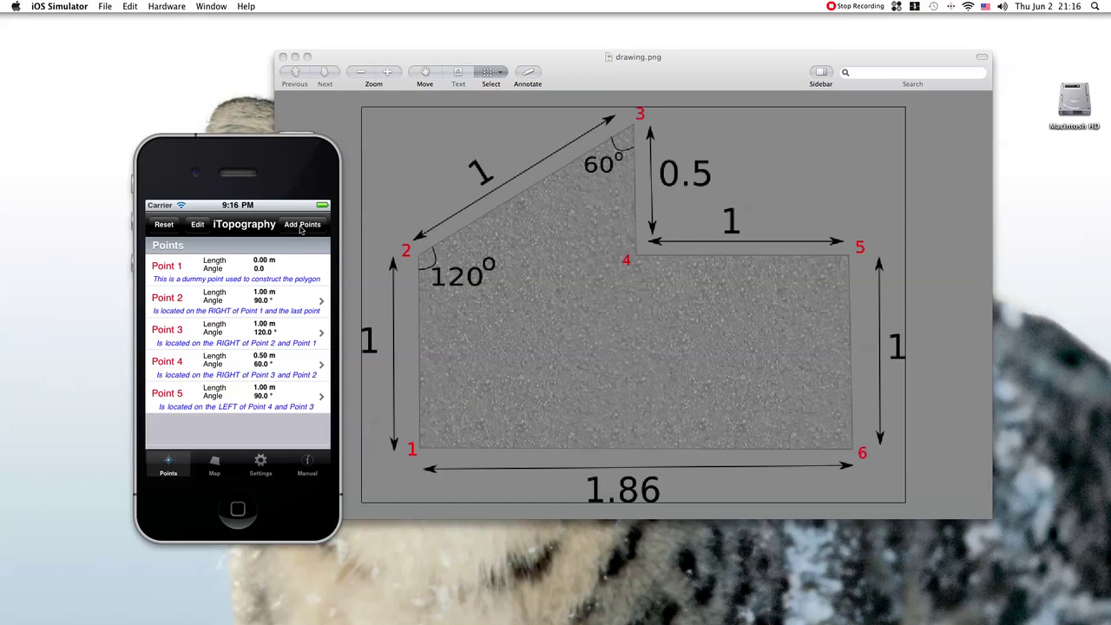
# Save Point 6 positioned Right with Length 1 and Angle 90.
pyautogui.click(300, 226)
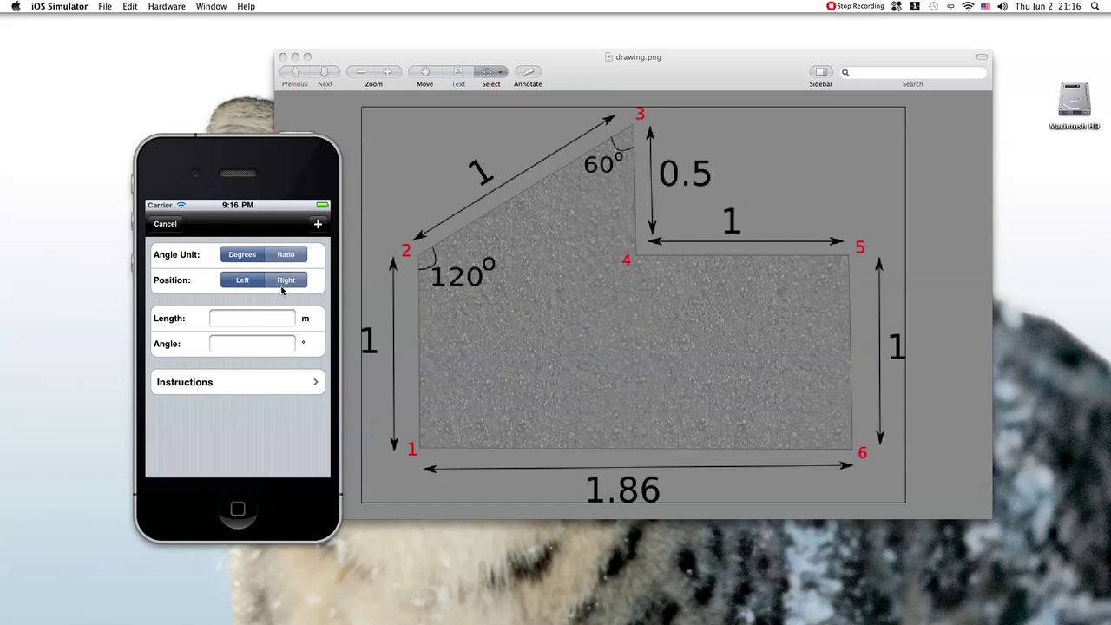
pyautogui.click(282, 289)
pyautogui.click(261, 322)
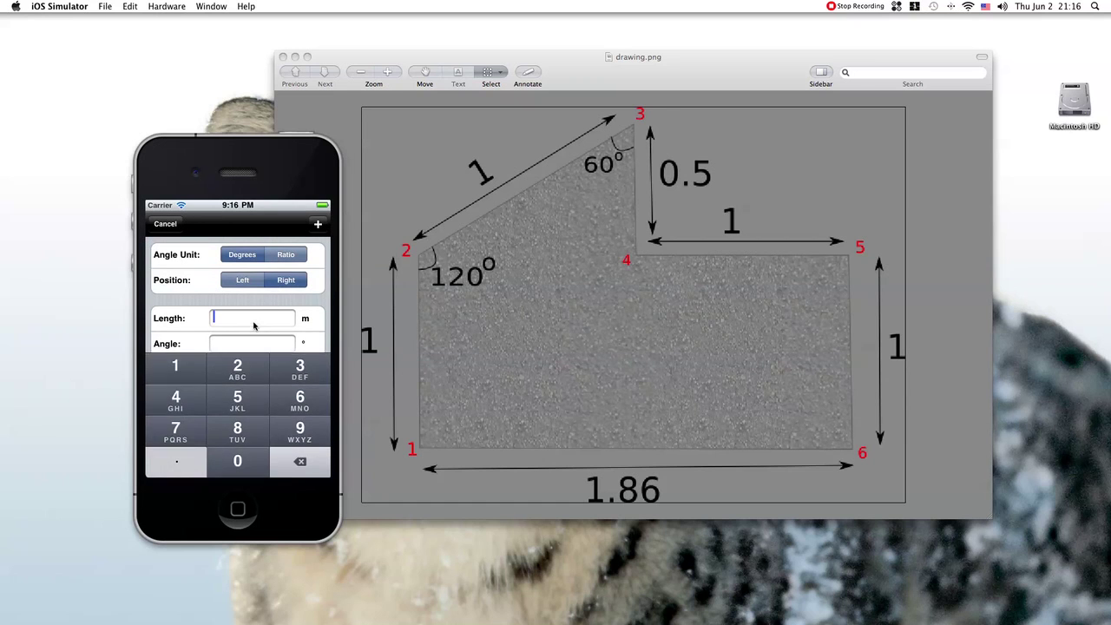
pyautogui.click(183, 366)
pyautogui.click(233, 347)
pyautogui.click(280, 443)
pyautogui.click(250, 460)
pyautogui.click(318, 226)
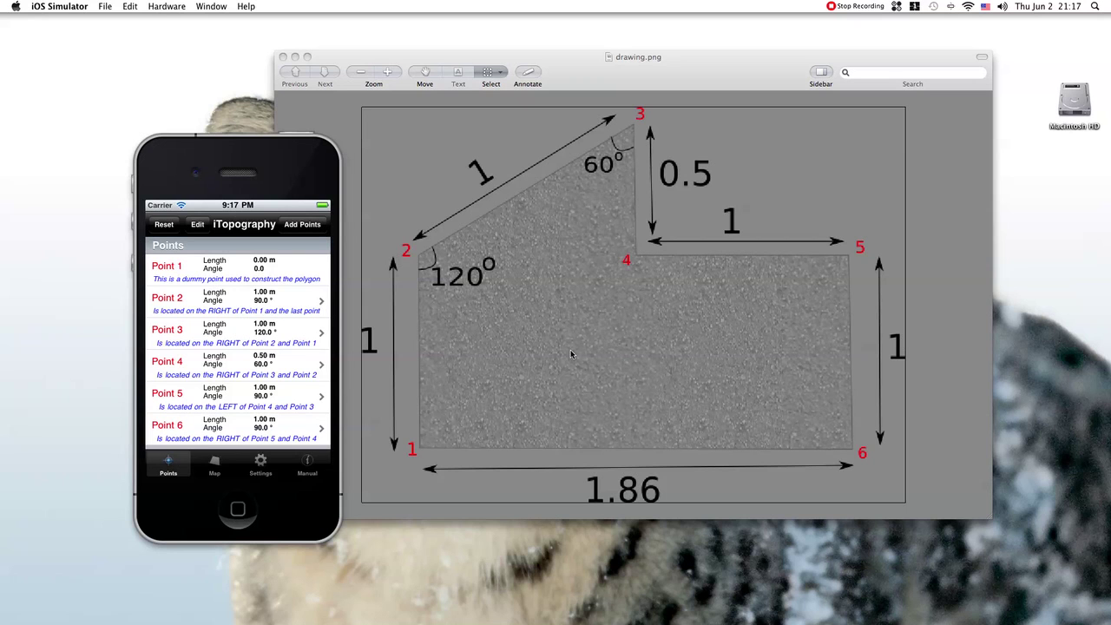
# Switch to the Map view to see the closed polygon with area 2.08 m² and perimeter 6.37 m.
pyautogui.click(216, 469)
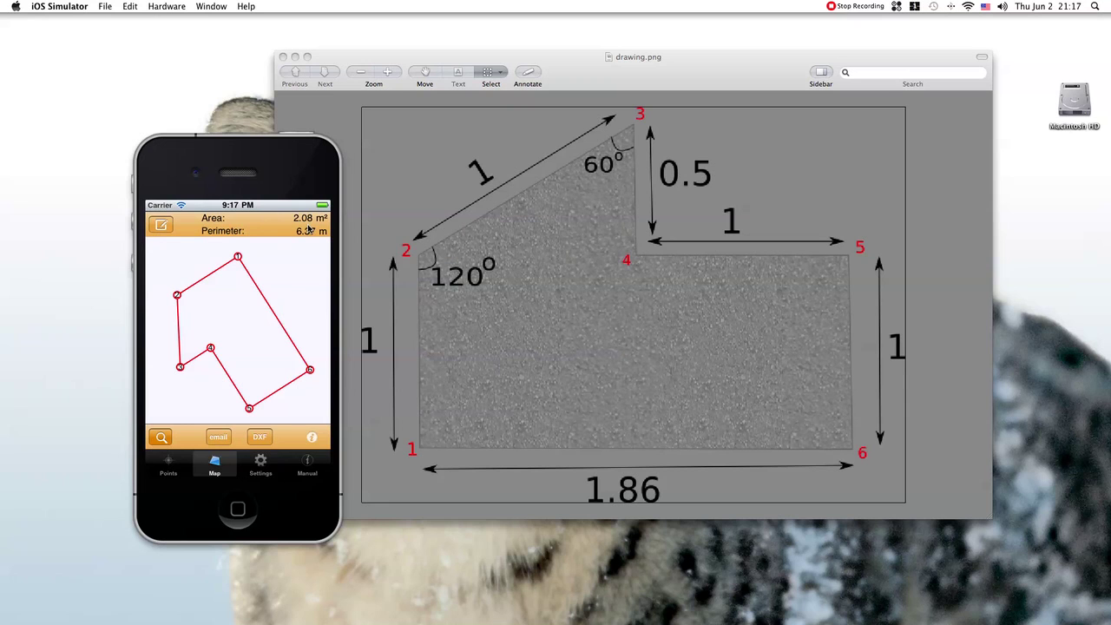
pyautogui.click(313, 440)
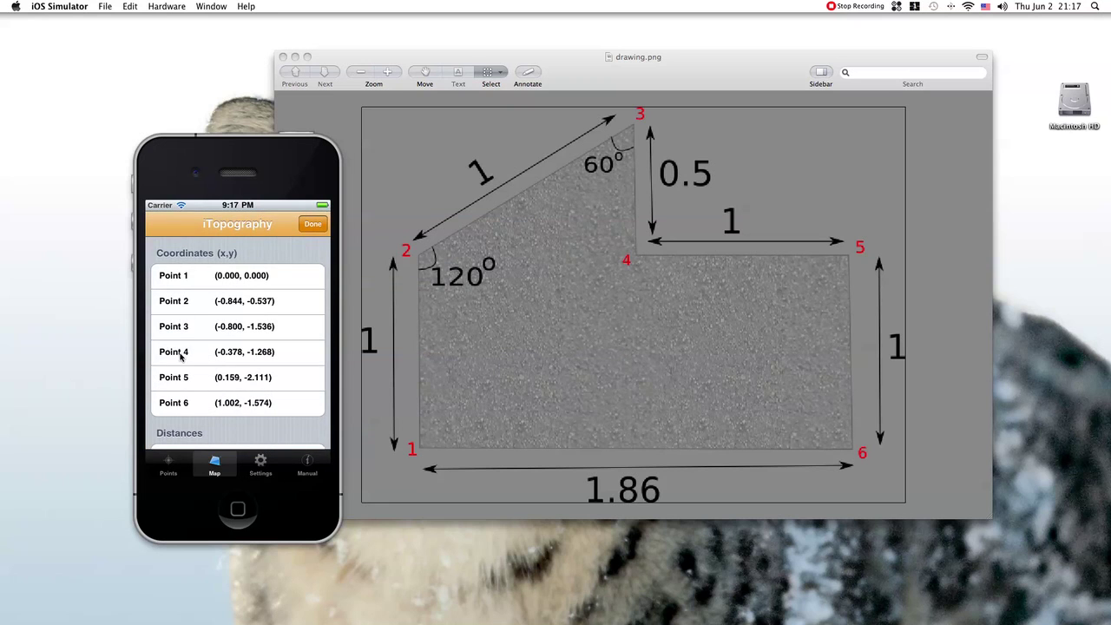
pyautogui.moveTo(268, 369); pyautogui.dragTo(271, 246)
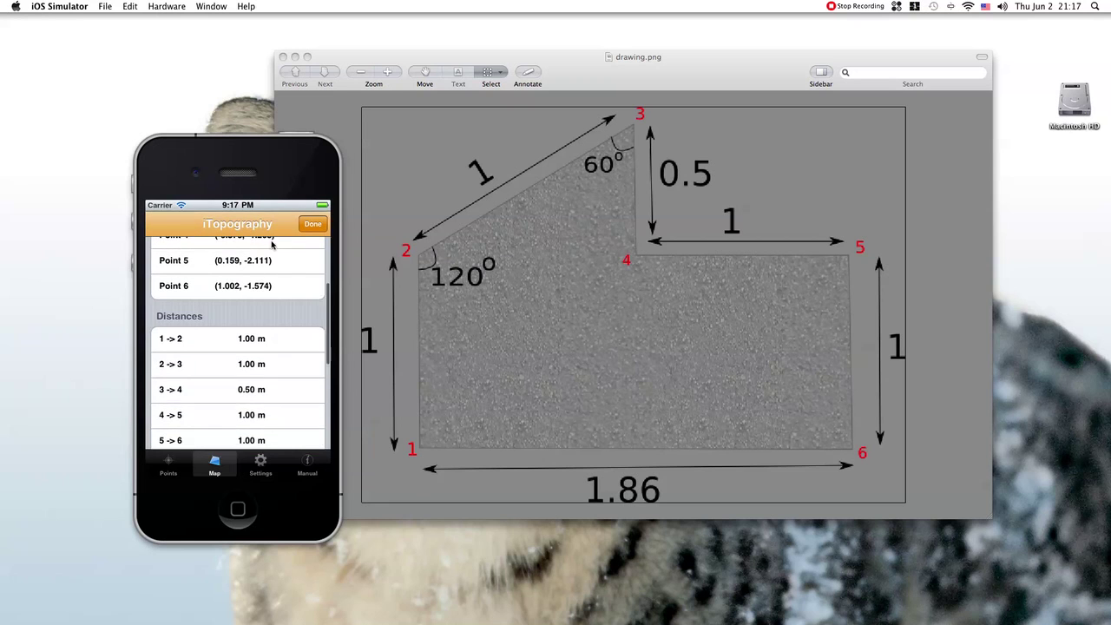
pyautogui.moveTo(276, 387); pyautogui.dragTo(275, 348)
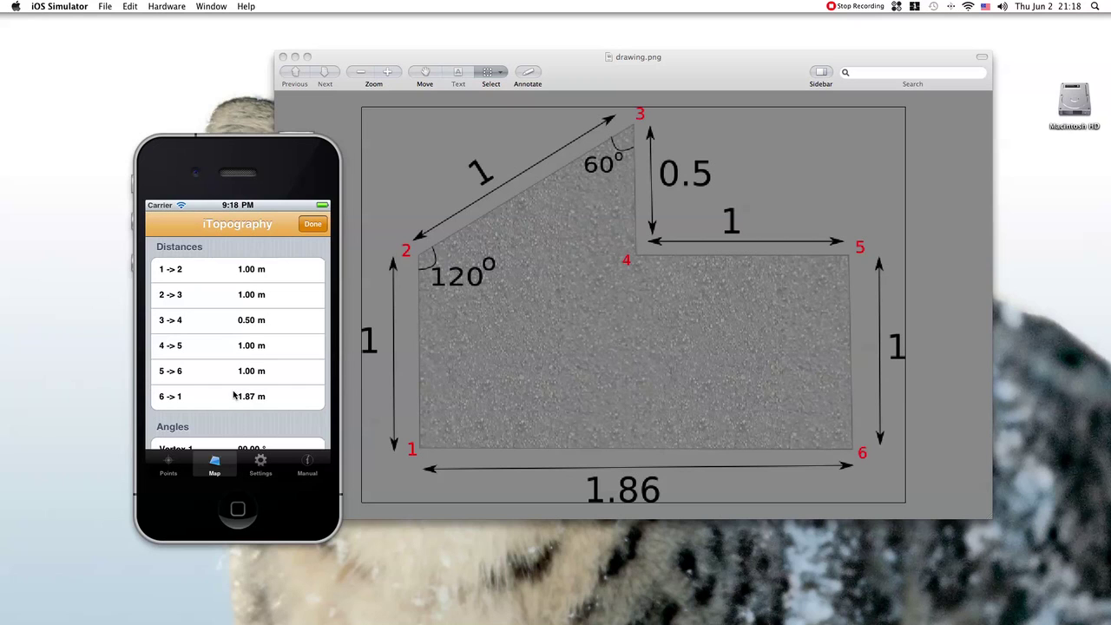
pyautogui.moveTo(251, 409); pyautogui.dragTo(247, 333)
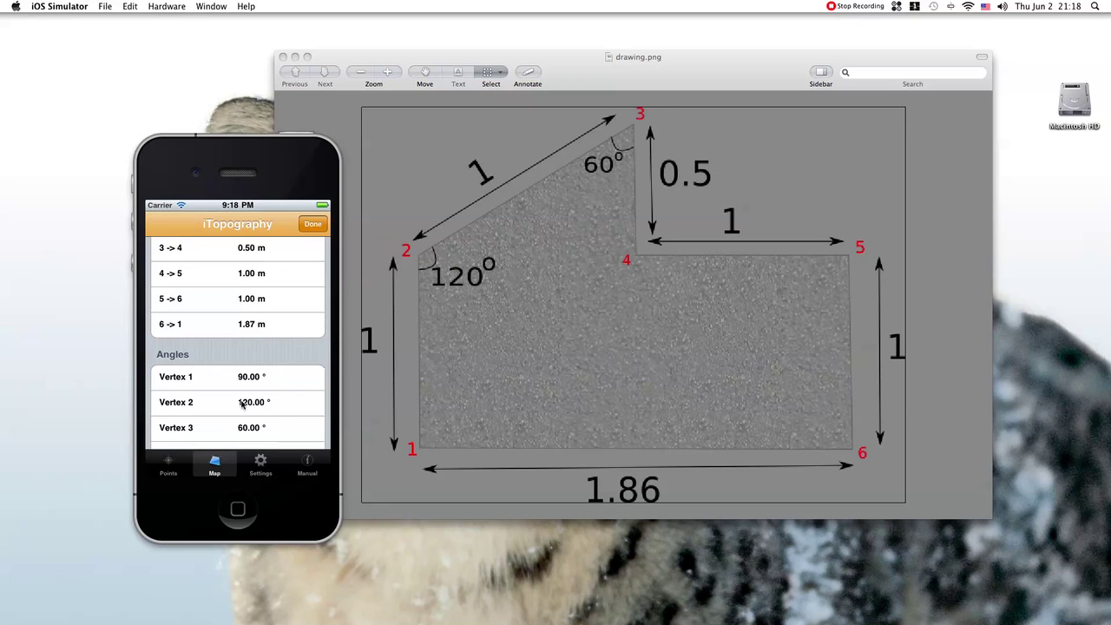
pyautogui.moveTo(243, 406); pyautogui.dragTo(235, 325)
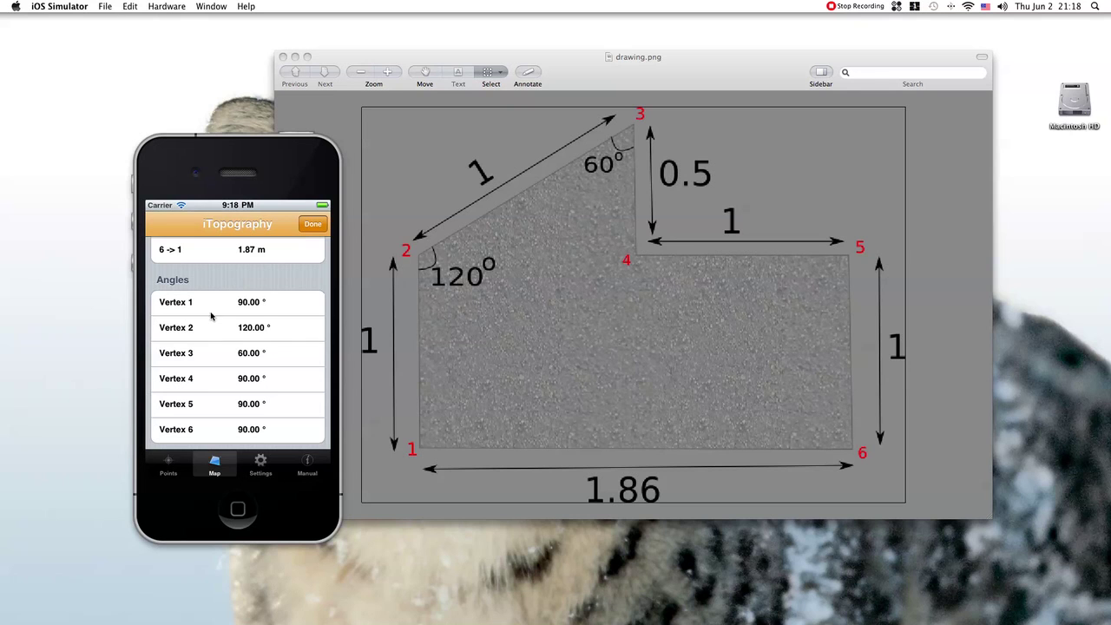
pyautogui.click(310, 225)
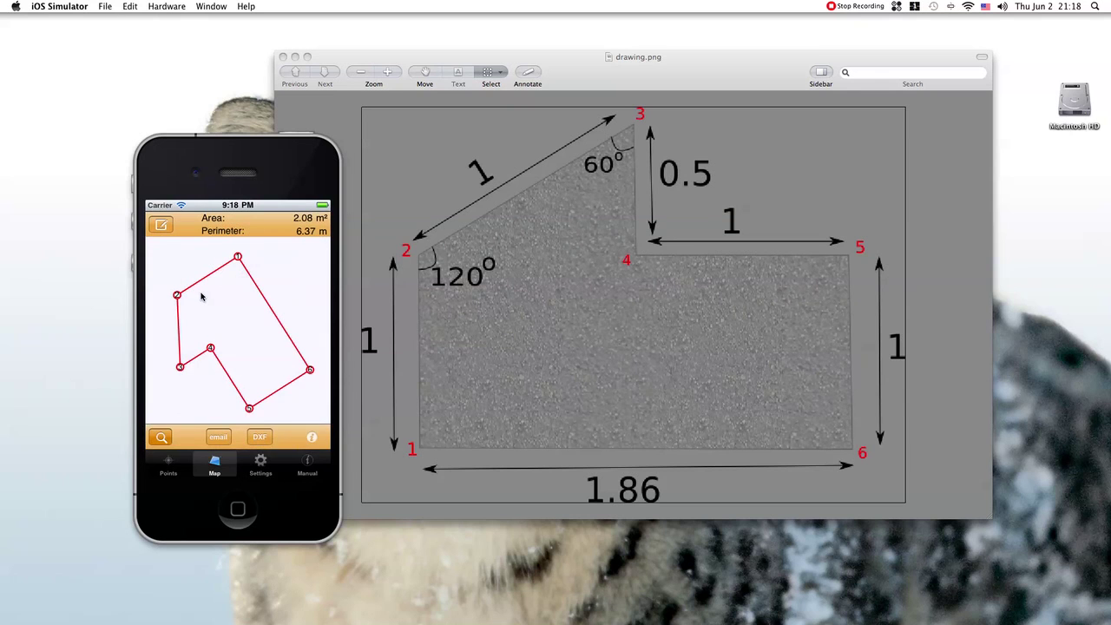
# Trace from vertex 2 to the lower-left vertex and close the triangle, shading a 0.22 m² sub-area.
pyautogui.moveTo(210, 158); pyautogui.dragTo(477, 155)
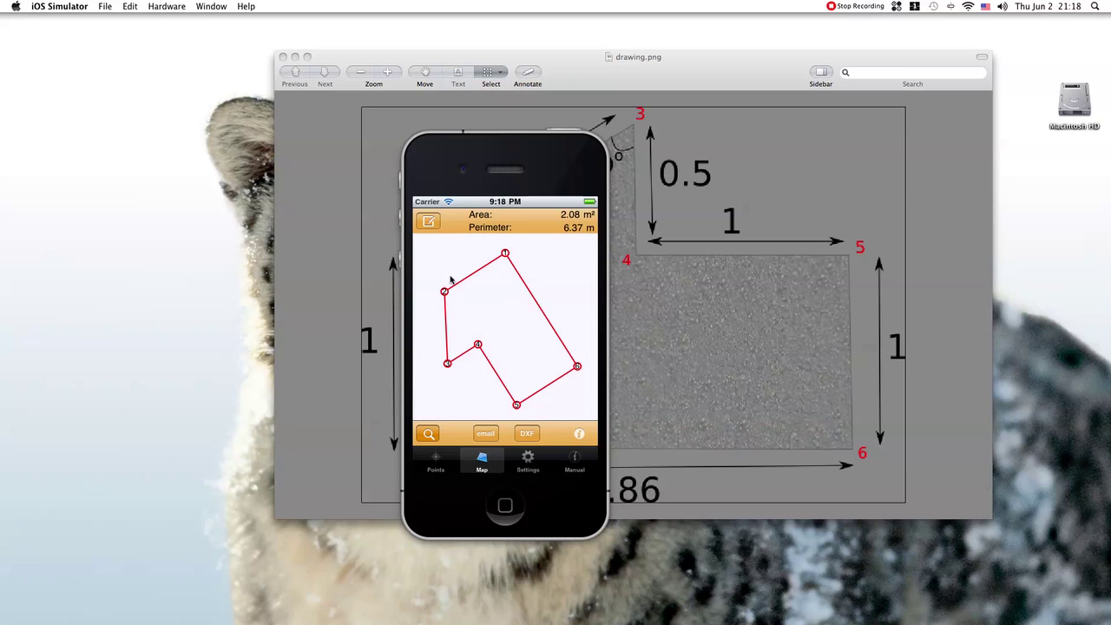
pyautogui.click(431, 223)
pyautogui.moveTo(444, 292); pyautogui.dragTo(448, 364)
pyautogui.click(478, 345)
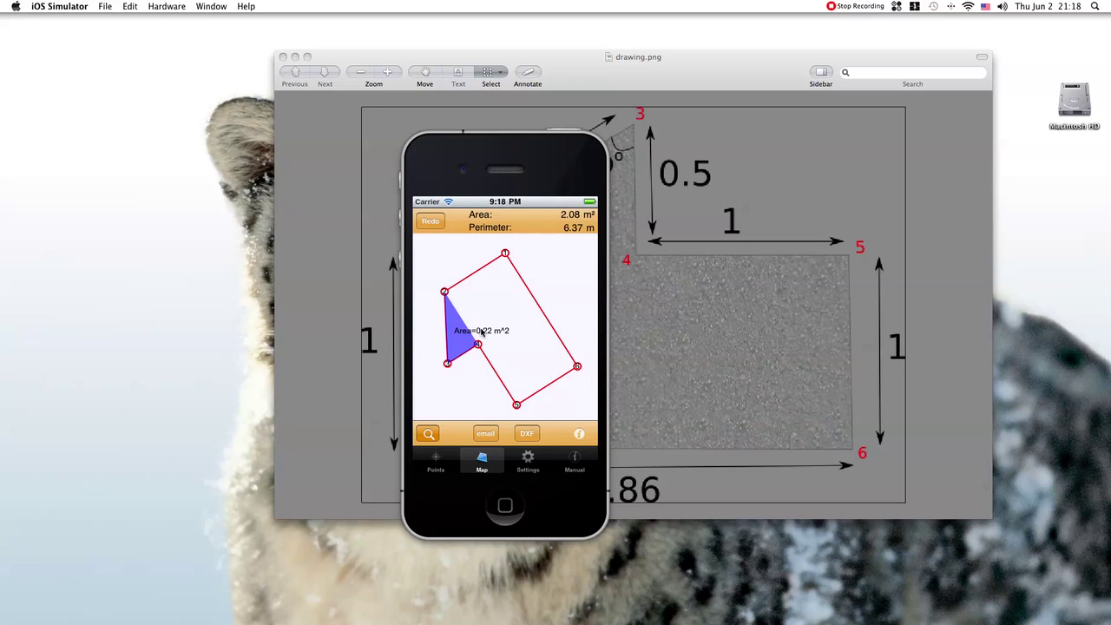
# Clear the triangle and trace vertex 1 to 4 to 5, measuring a 0.93 m² sub-area.
pyautogui.click(429, 222)
pyautogui.click(430, 223)
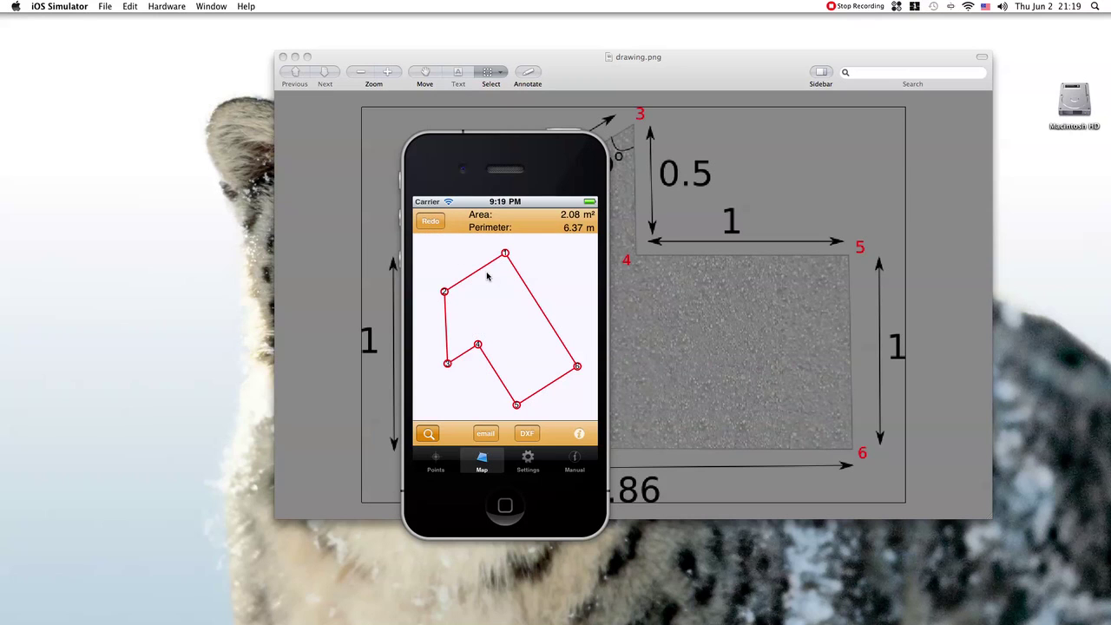
pyautogui.moveTo(506, 253); pyautogui.dragTo(479, 345)
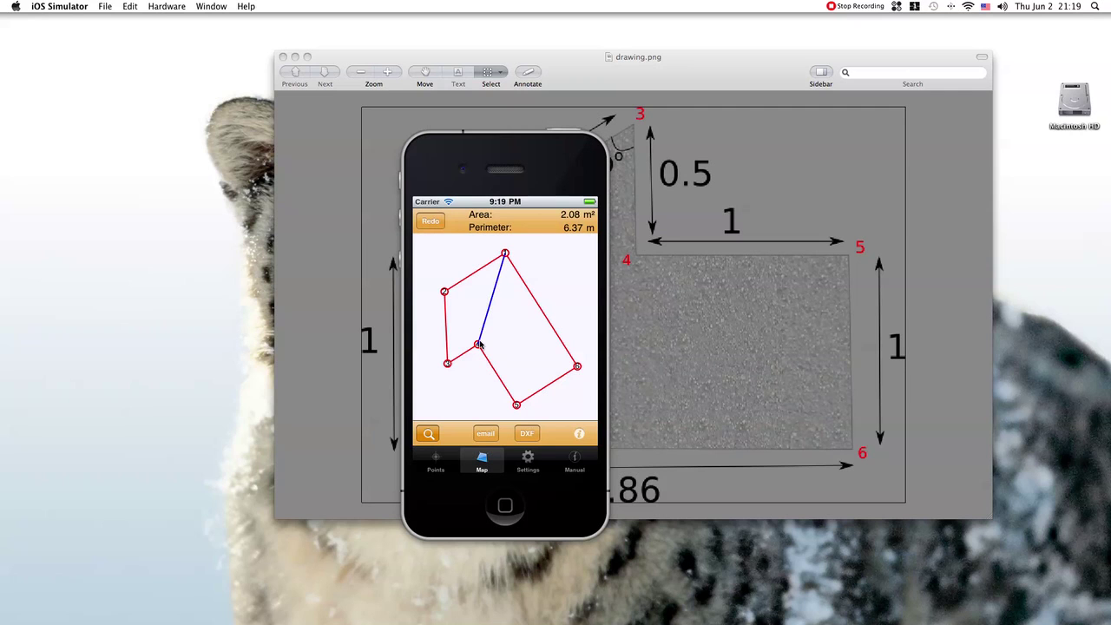
pyautogui.click(577, 367)
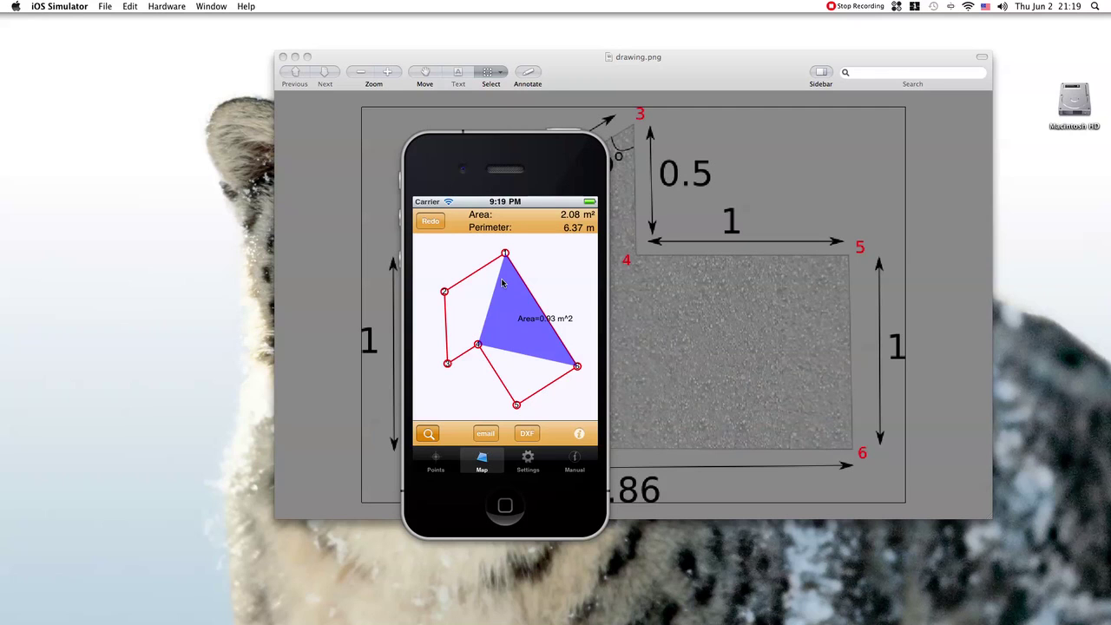
# Start a fresh selection tracing vertices 1, 4, 5 and 6 for a 1.43 m² sub-area.
pyautogui.click(436, 224)
pyautogui.click(432, 224)
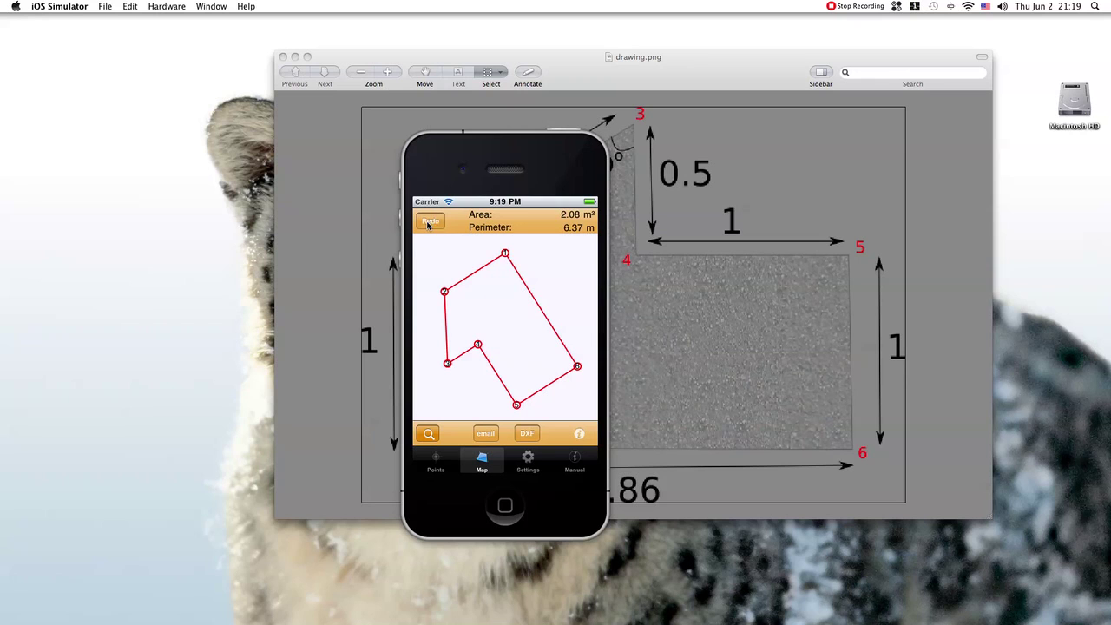
pyautogui.moveTo(504, 254)
pyautogui.mouseDown()
pyautogui.moveTo(479, 344)
pyautogui.moveTo(526, 401)
pyautogui.moveTo(517, 404)
pyautogui.mouseUp()
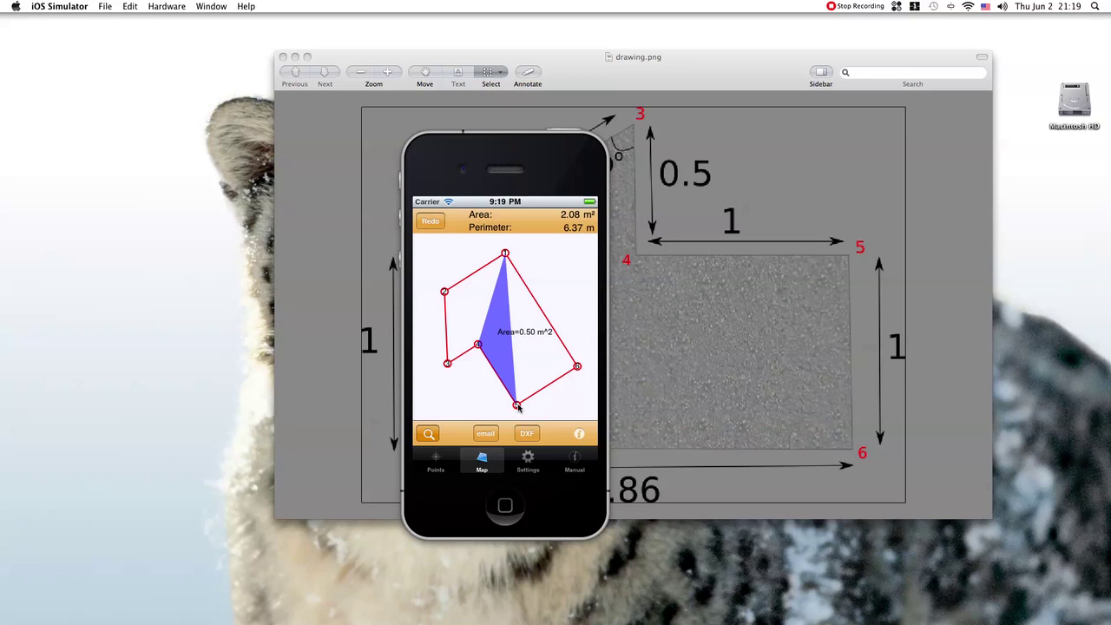
pyautogui.moveTo(570, 376); pyautogui.dragTo(580, 369)
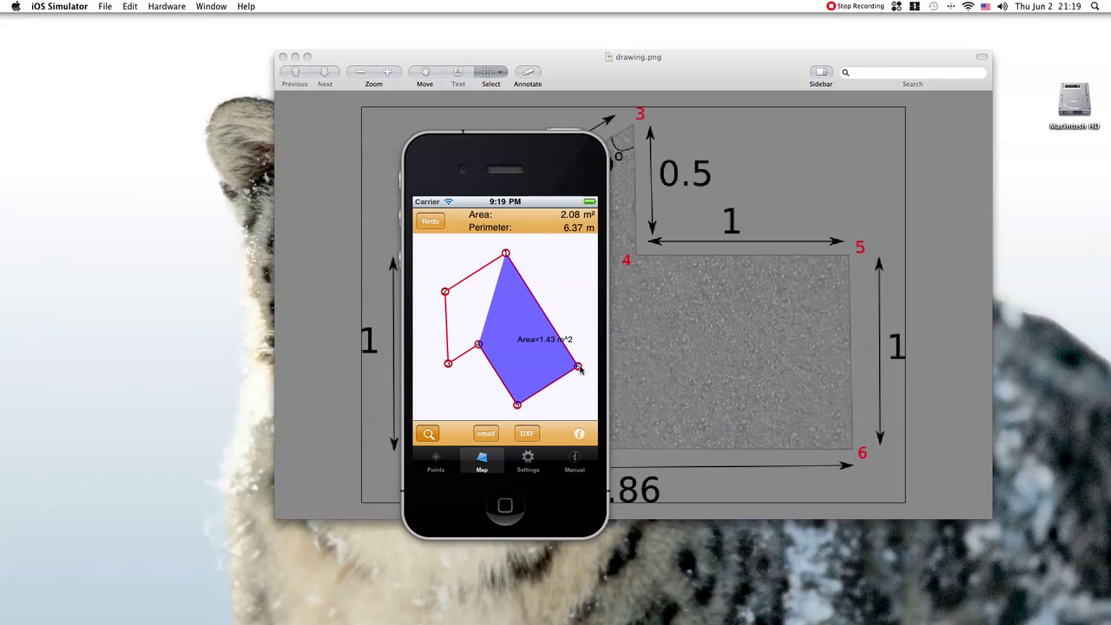
# Clear the quadrilateral and outline every vertex from vertex 1, shading the whole 2.08 m² polygon.
pyautogui.click(431, 223)
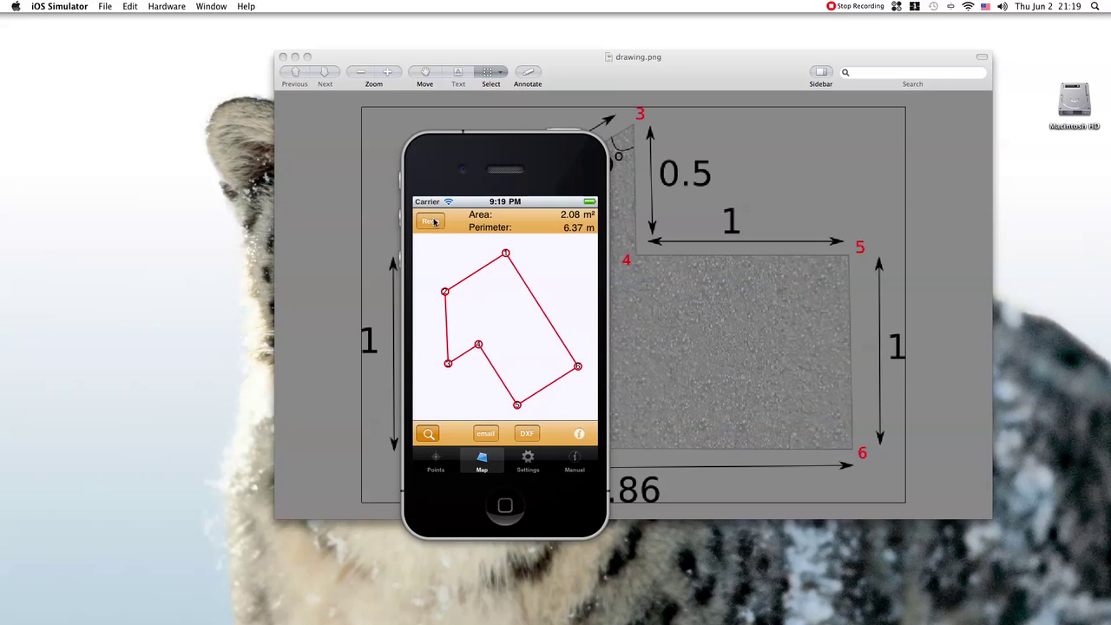
pyautogui.moveTo(513, 256)
pyautogui.mouseDown()
pyautogui.moveTo(576, 362)
pyautogui.moveTo(517, 405)
pyautogui.moveTo(490, 351)
pyautogui.moveTo(448, 362)
pyautogui.moveTo(445, 293)
pyautogui.mouseUp()
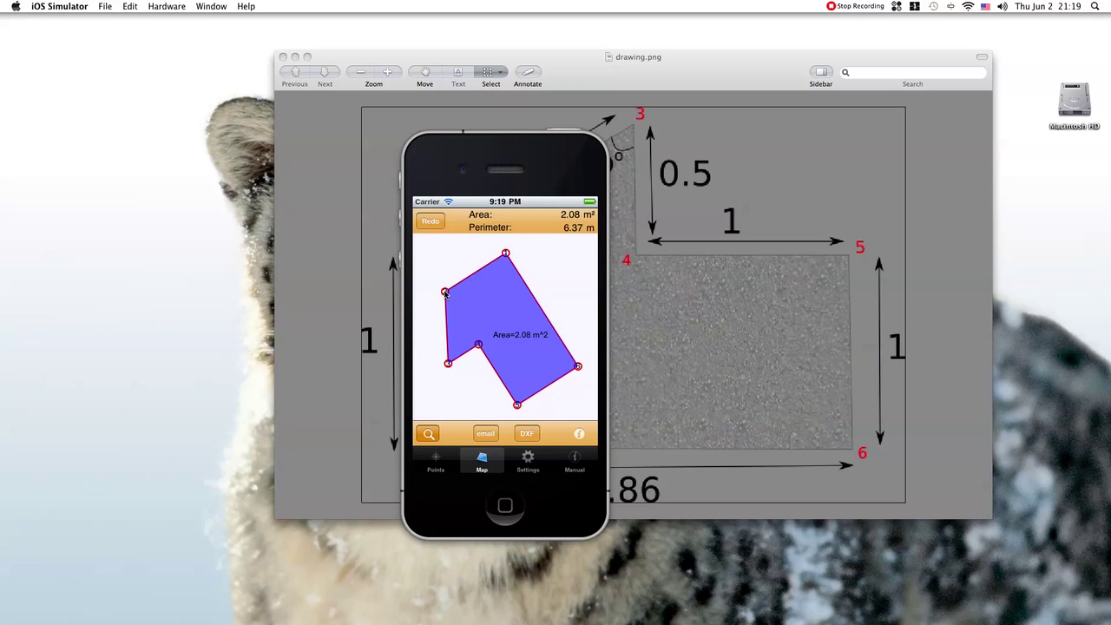
pyautogui.moveTo(477, 159); pyautogui.dragTo(515, 150)
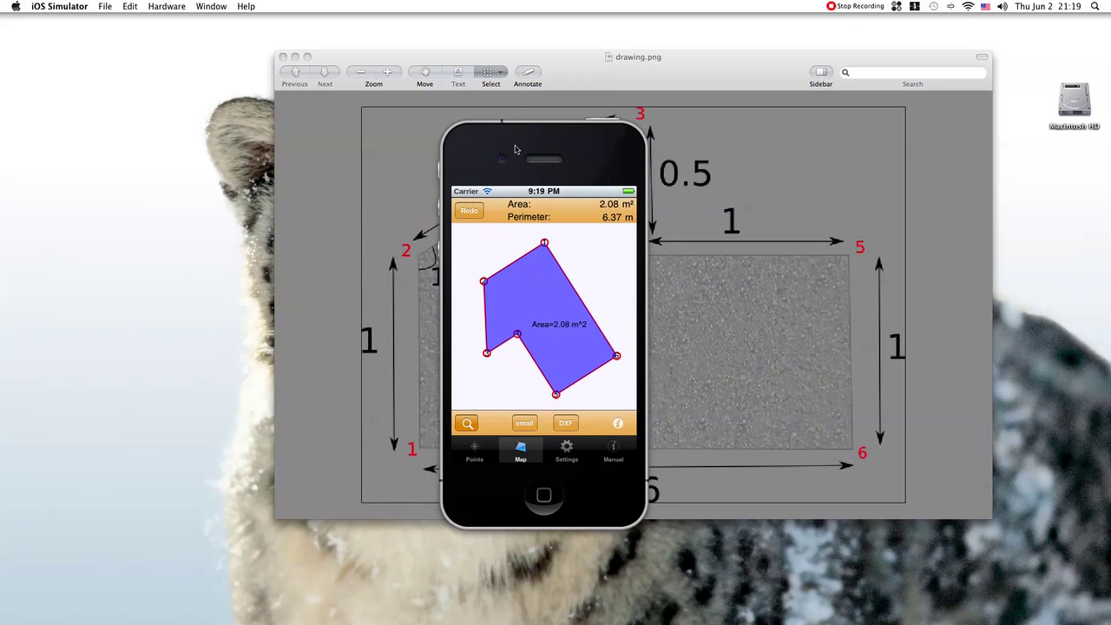